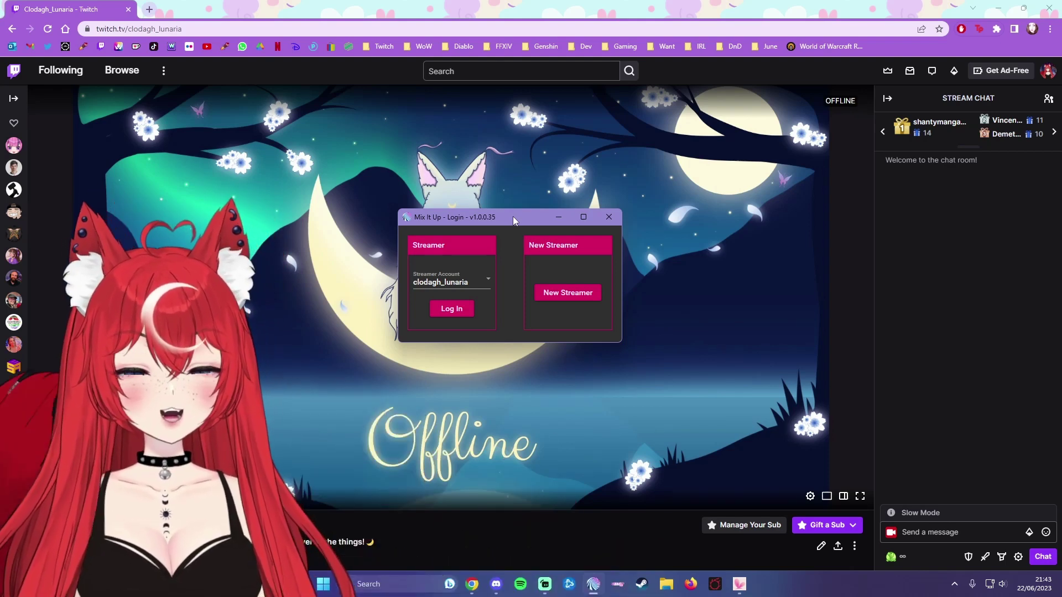
Log in with the streamer account and nudge the login window into place.
click(459, 312)
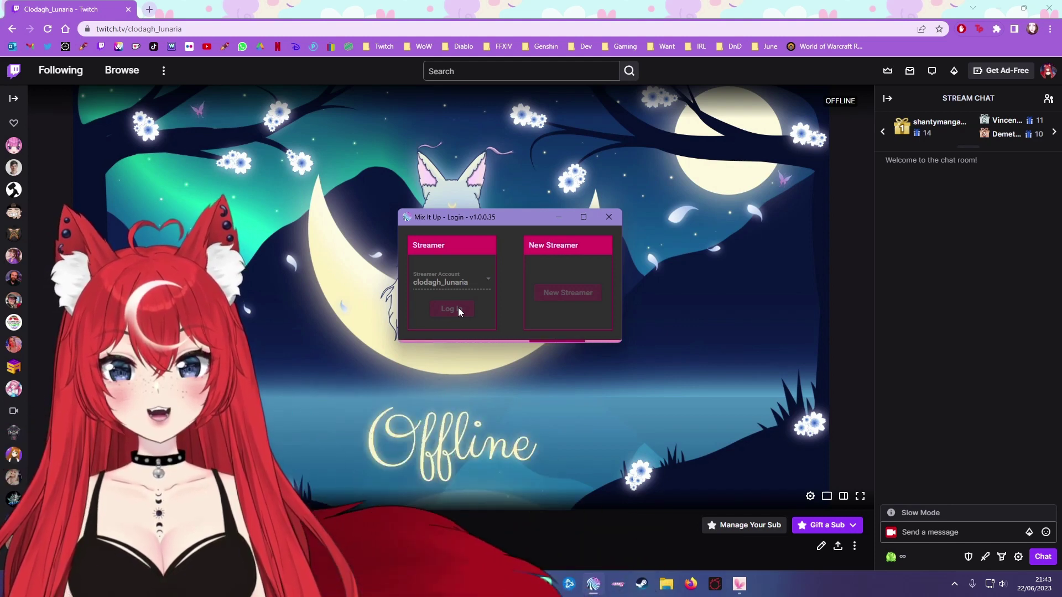
drag(529, 217, 532, 205)
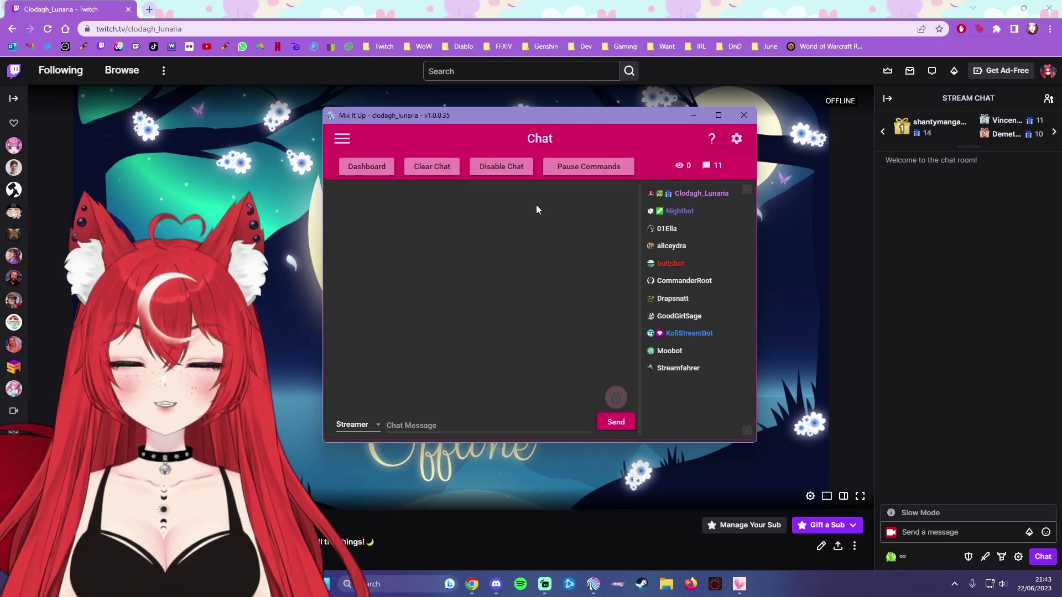
Go to the Users page from the hamburger navigation menu.
click(338, 144)
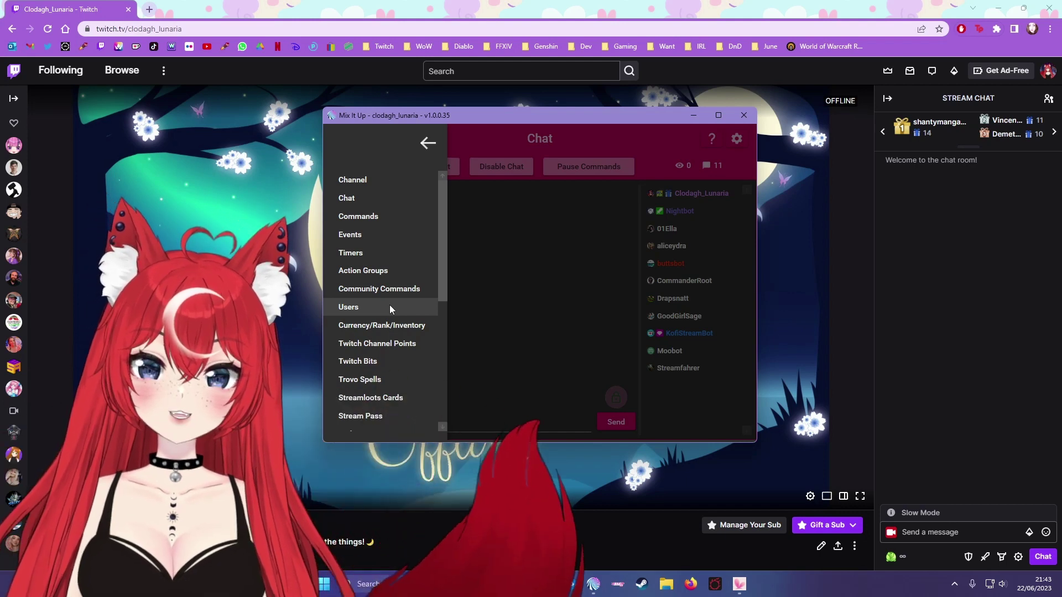
click(426, 142)
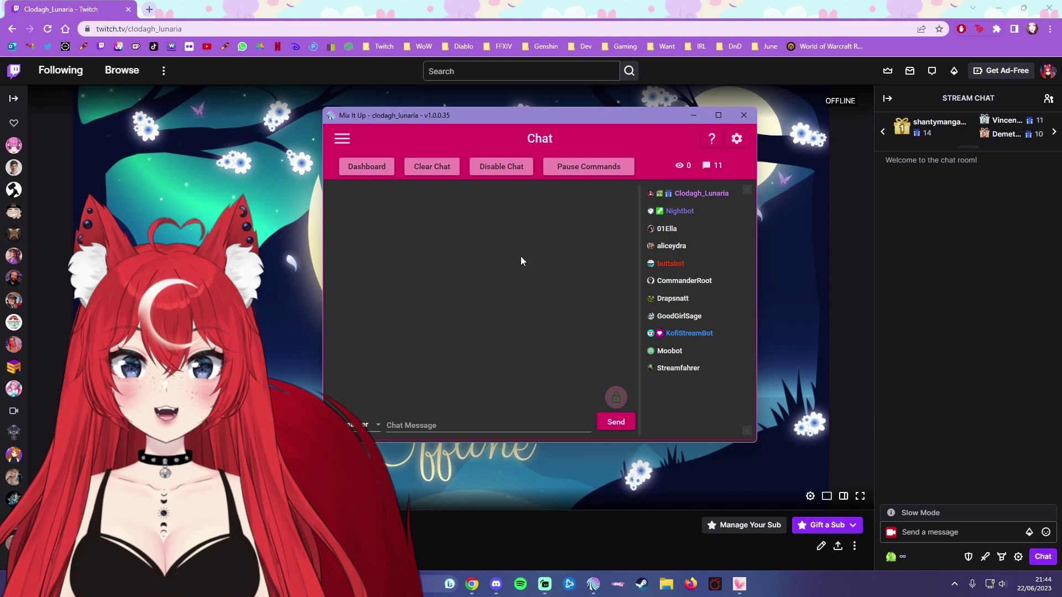
click(342, 138)
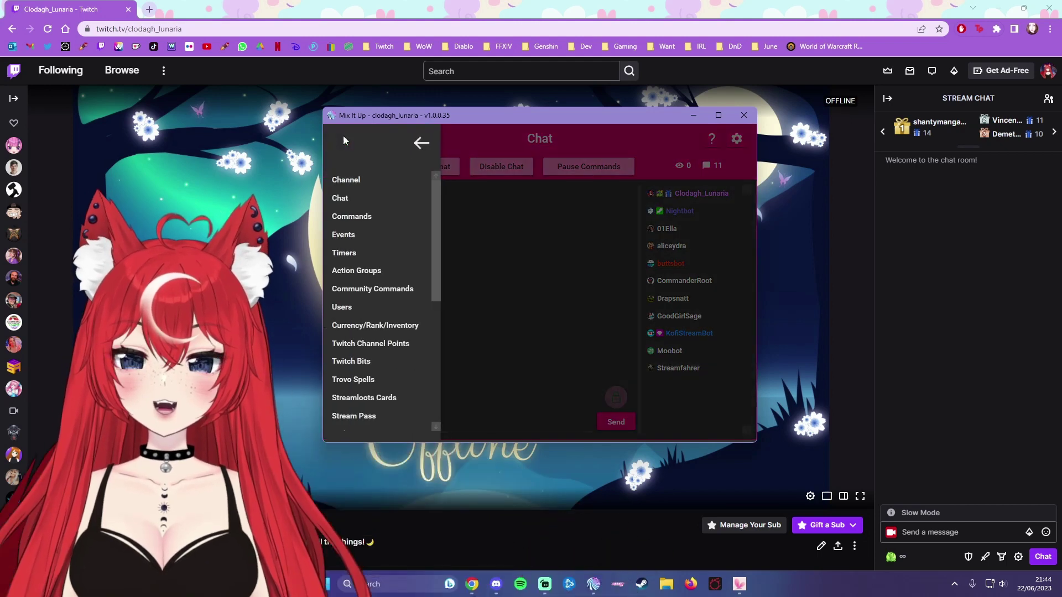
click(384, 310)
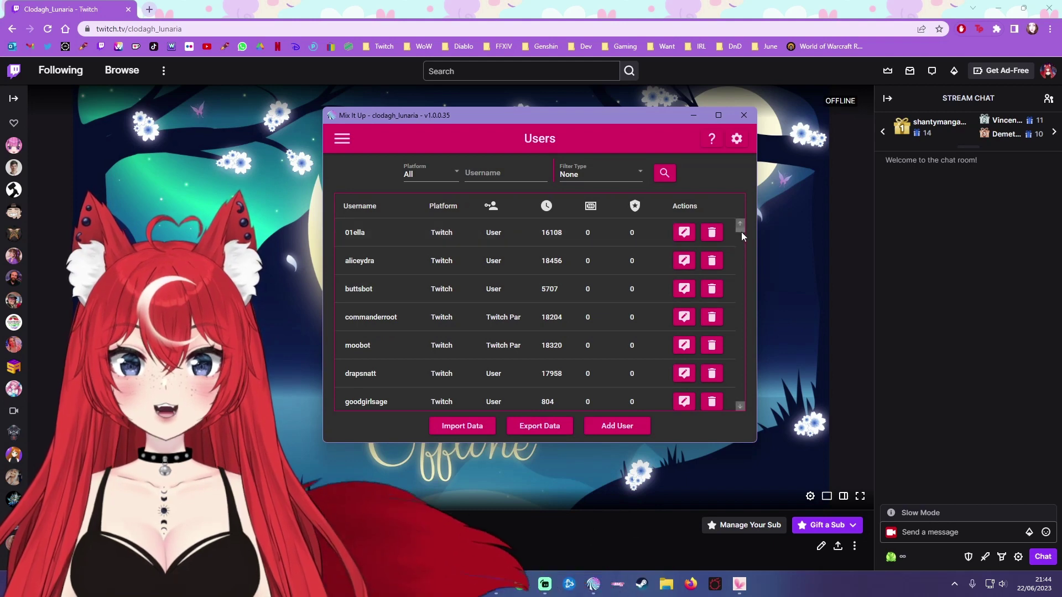
Filter the Users table by a partial username, leaving the streamer account and one similar match.
mouse_move(741, 232)
mouse_down()
mouse_move(742, 387)
mouse_move(744, 223)
mouse_up()
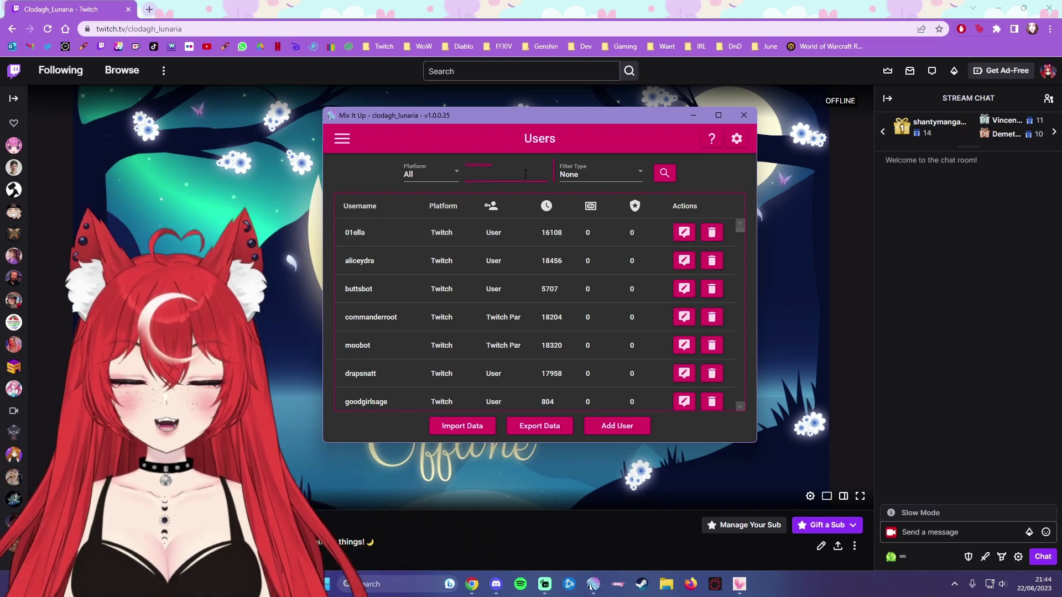
text(clod)
key(Return)
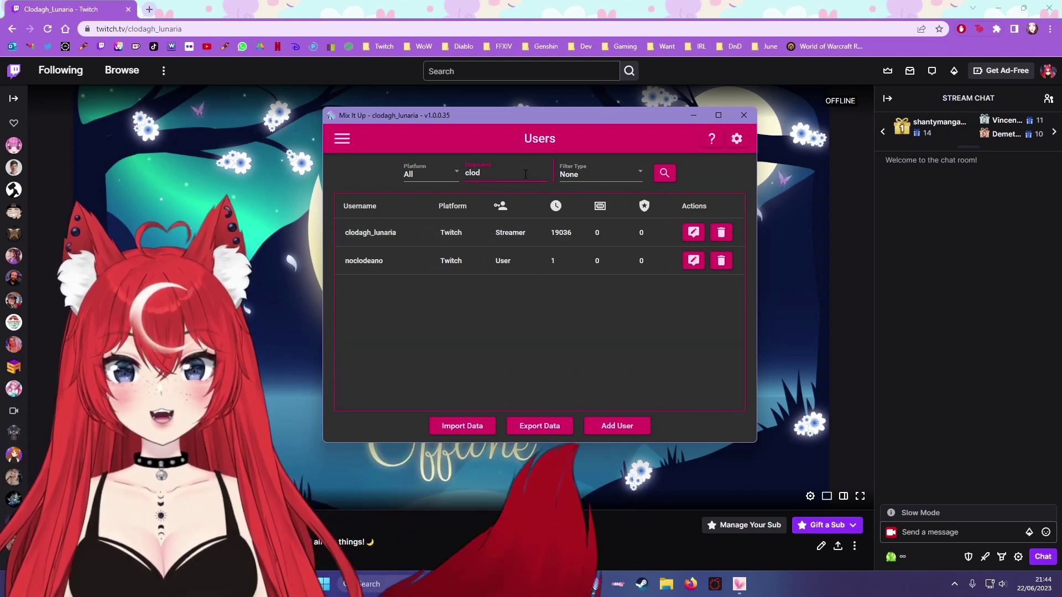
Open the User Editor for the streamer's row and scroll down to its Options section.
click(693, 237)
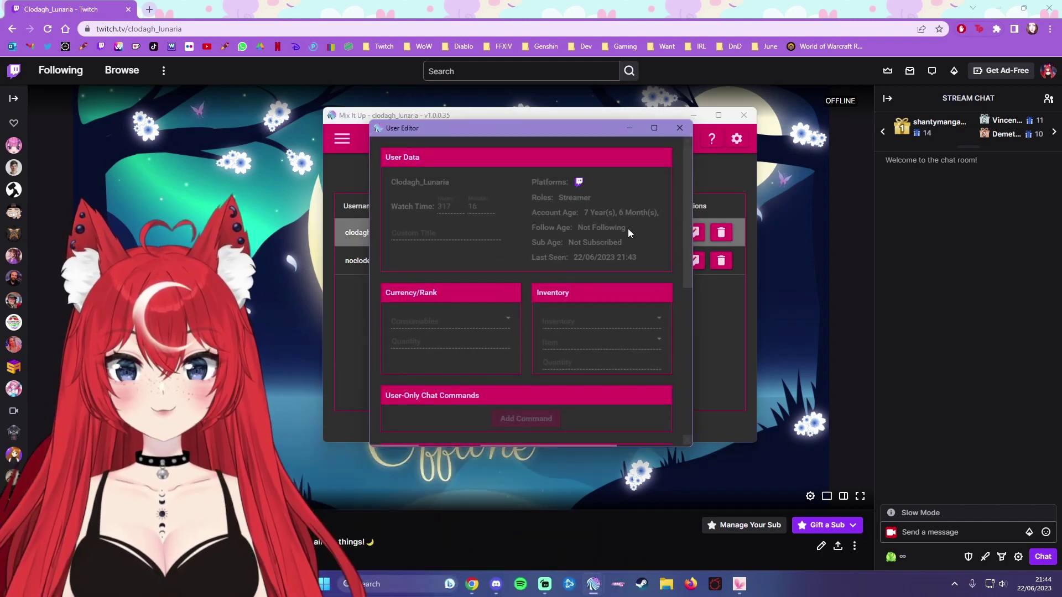
drag(545, 131, 543, 123)
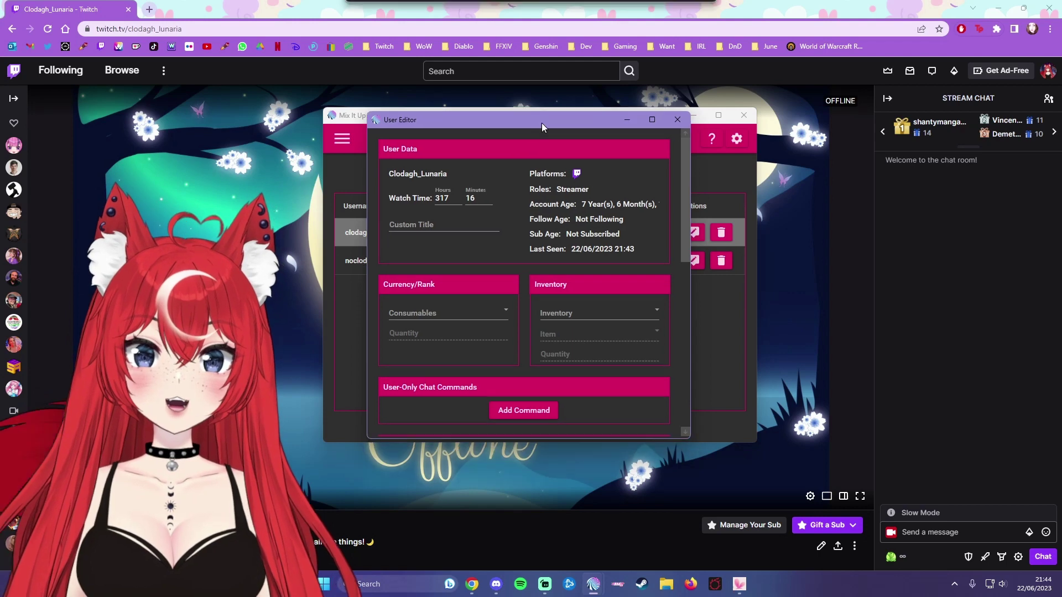
scroll(558, 191, down, 1)
scroll(557, 190, down, 8)
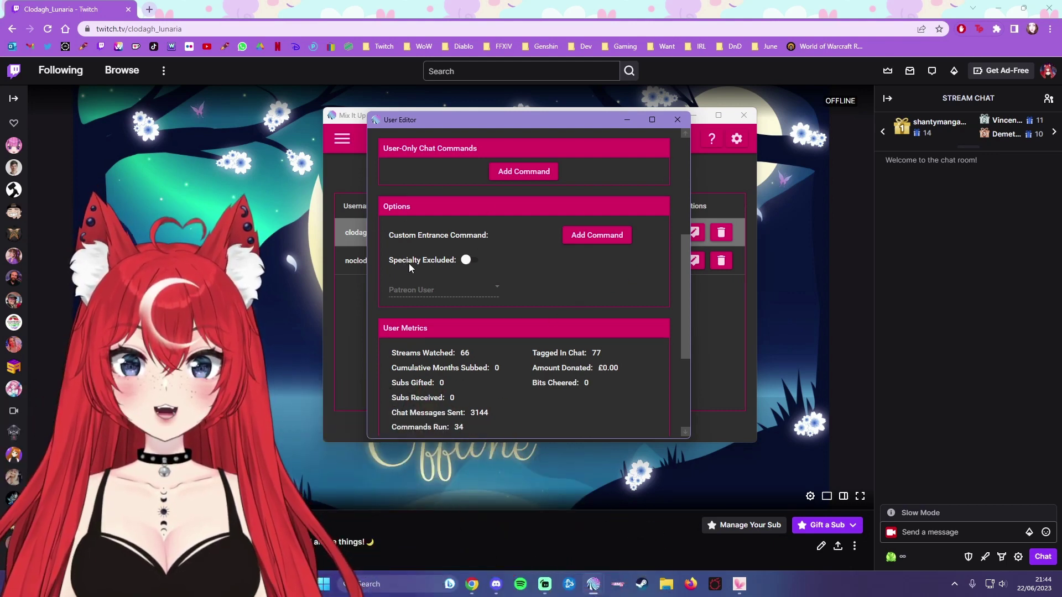
mouse_move(404, 264)
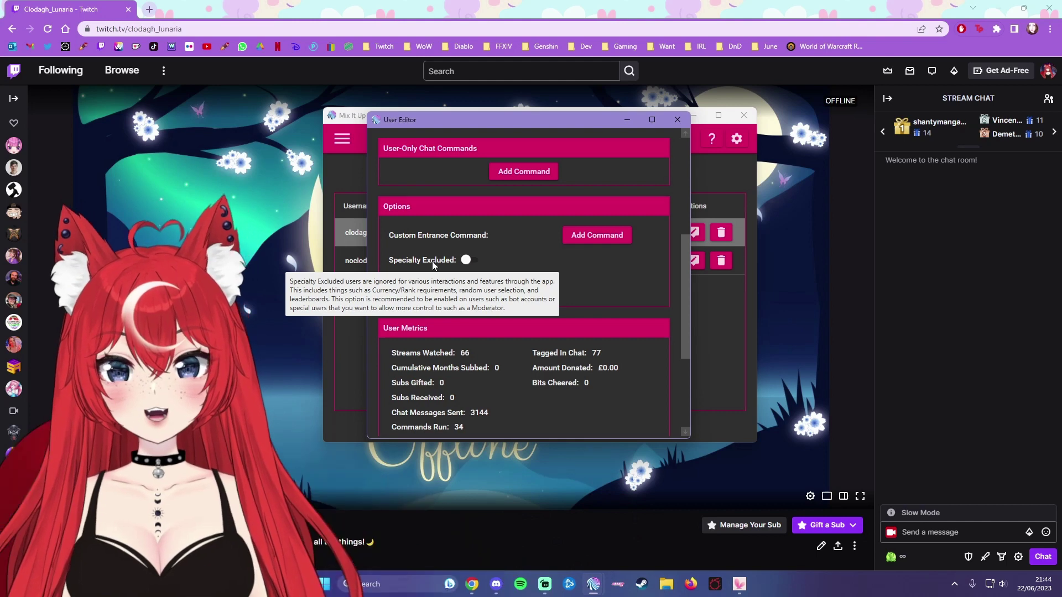
Create a custom entrance command for the user and select Chat Message as the action type.
click(598, 240)
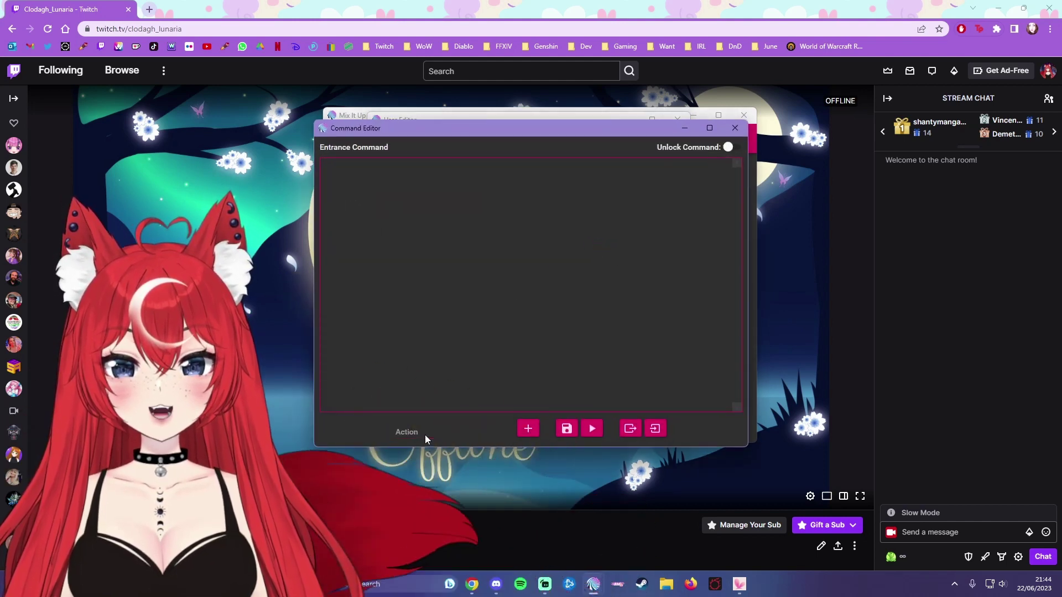
click(424, 435)
scroll(463, 337, down, 3)
click(482, 429)
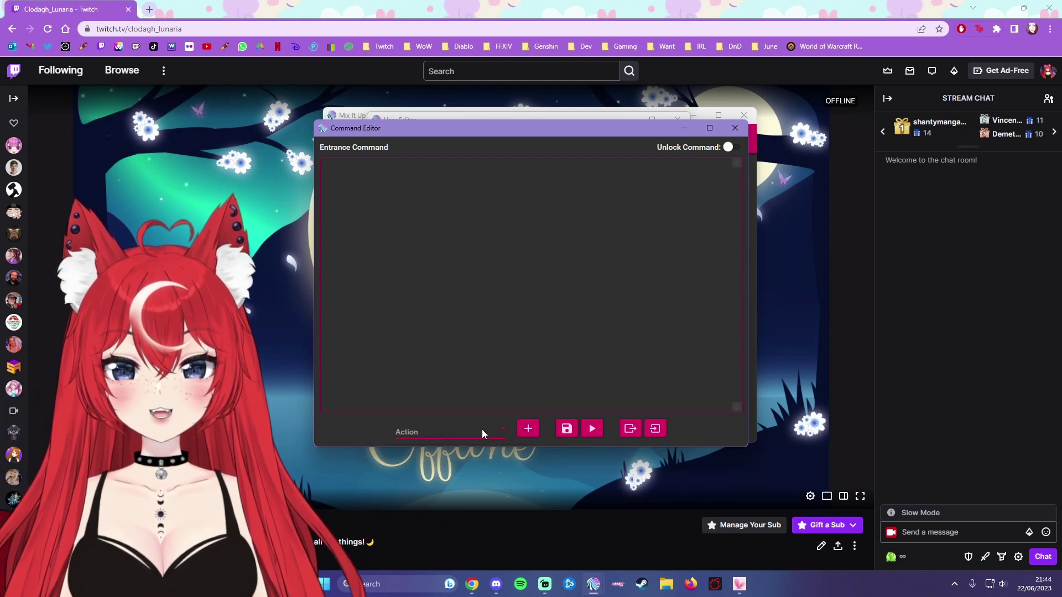
click(482, 433)
scroll(461, 340, up, 5)
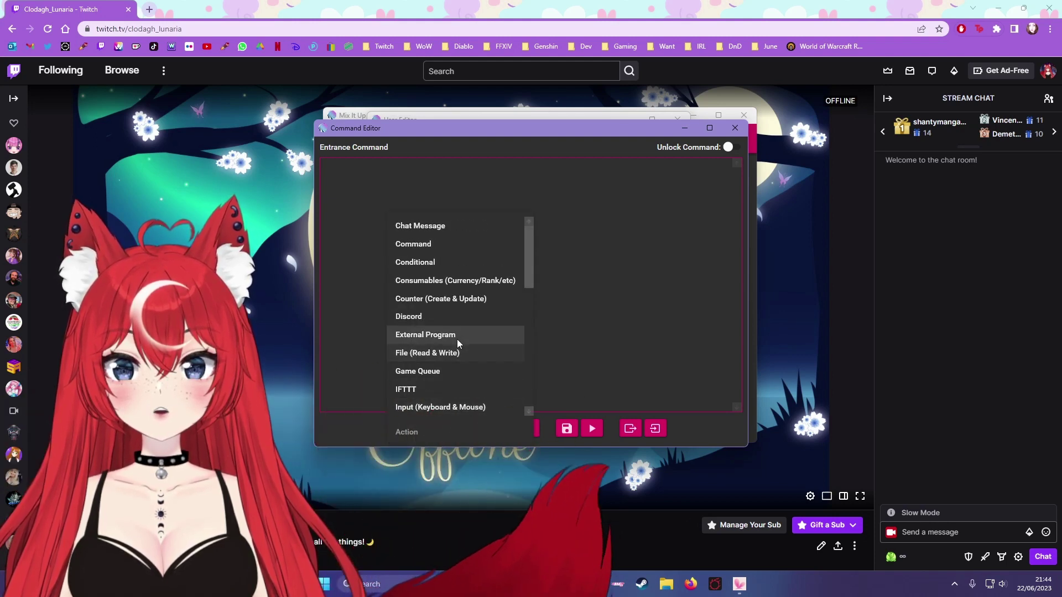
click(452, 227)
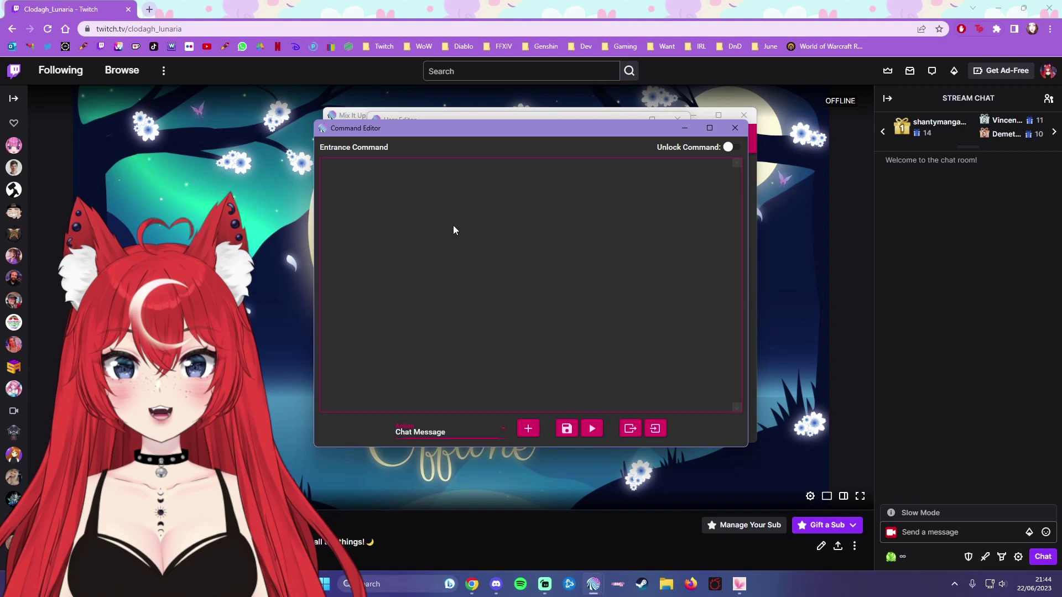
Add the Chat Message action and begin its text with '♥ Please go follow'.
click(528, 428)
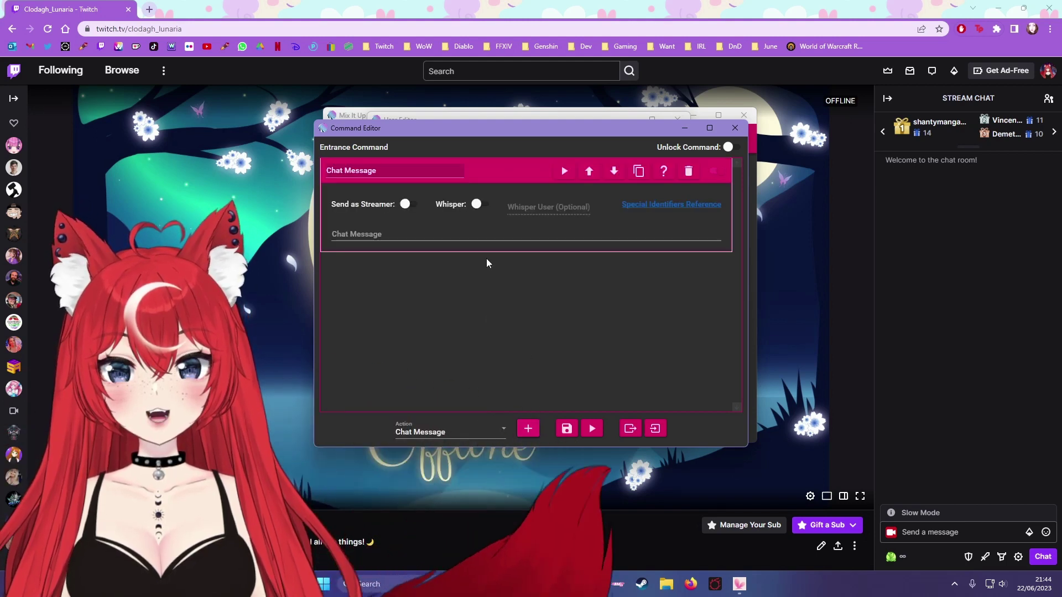
click(472, 237)
text(♥)
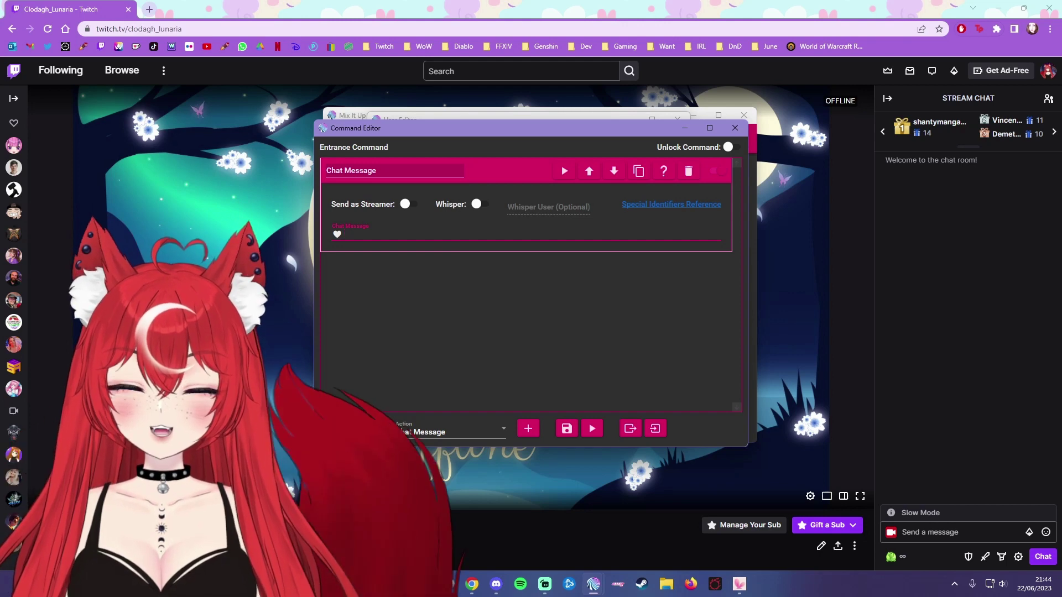
text(Please fo)
text( do)
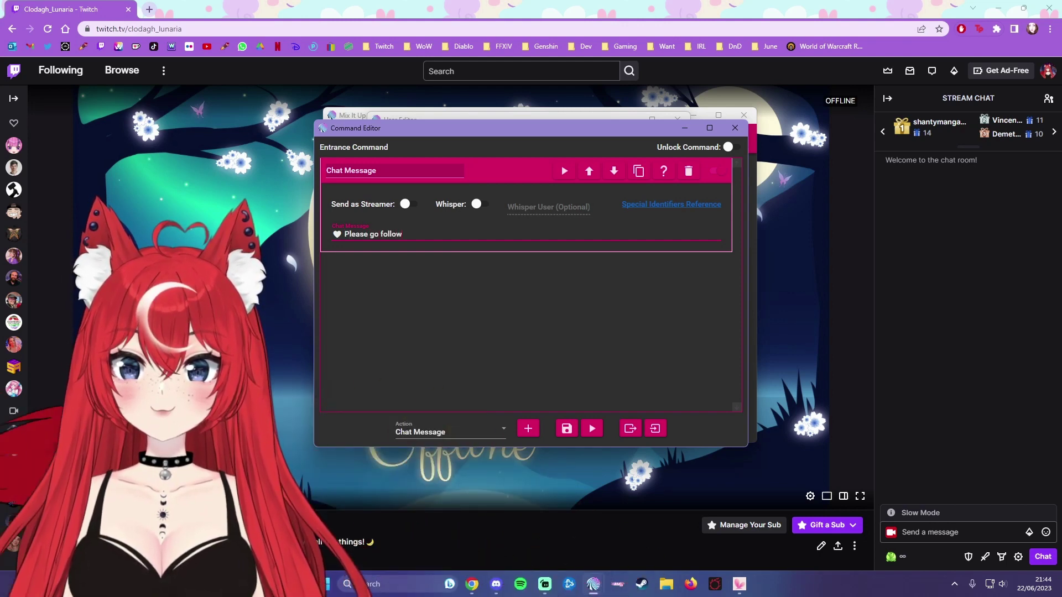
text( our lovely Clo!)
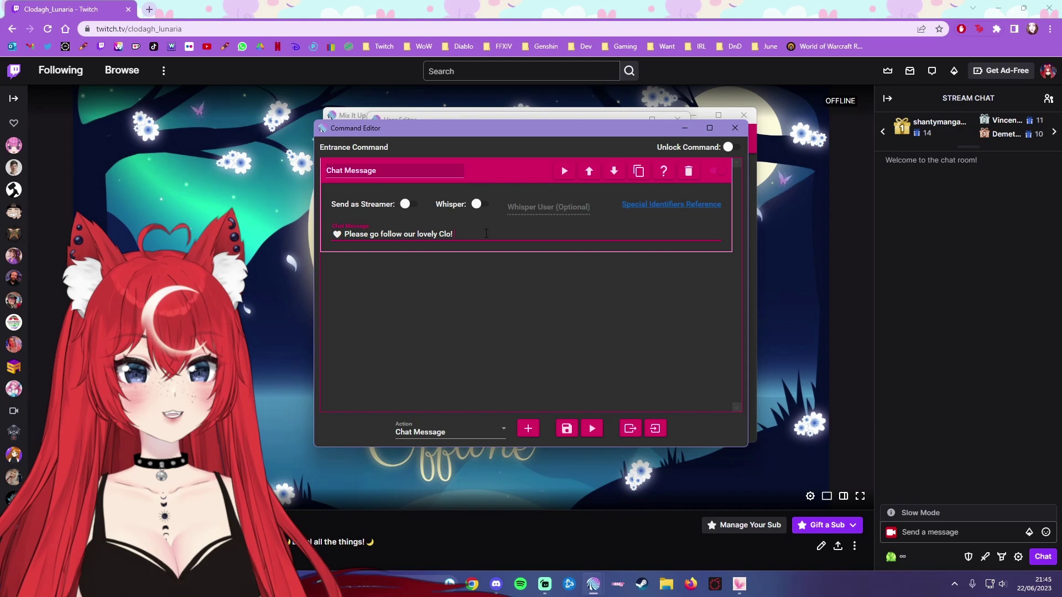
Copy the user's channel URL from Chrome, paste it into the chat message, and save the command.
click(194, 30)
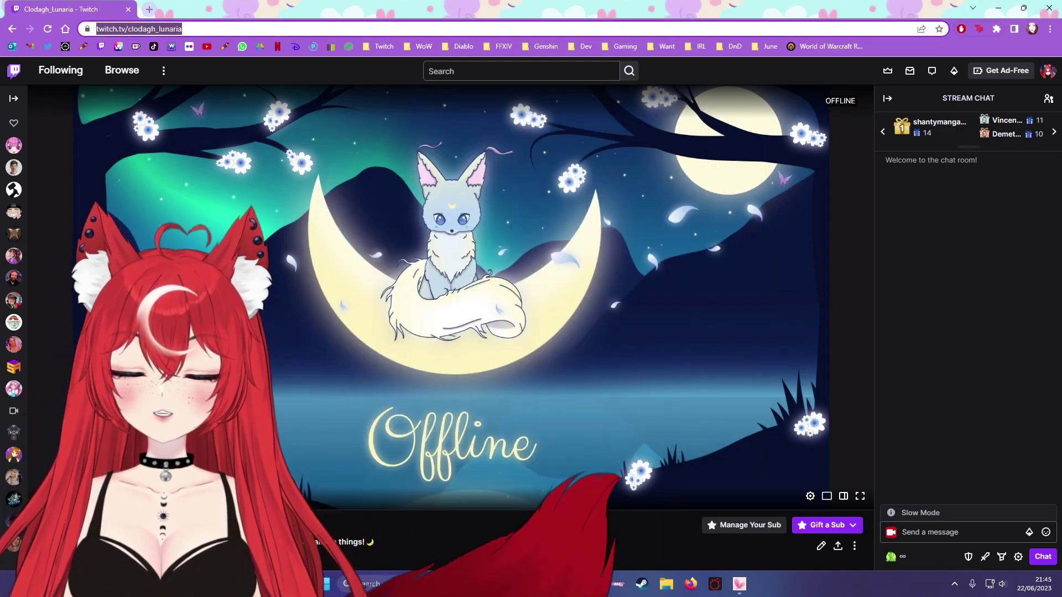
mouse_move(496, 591)
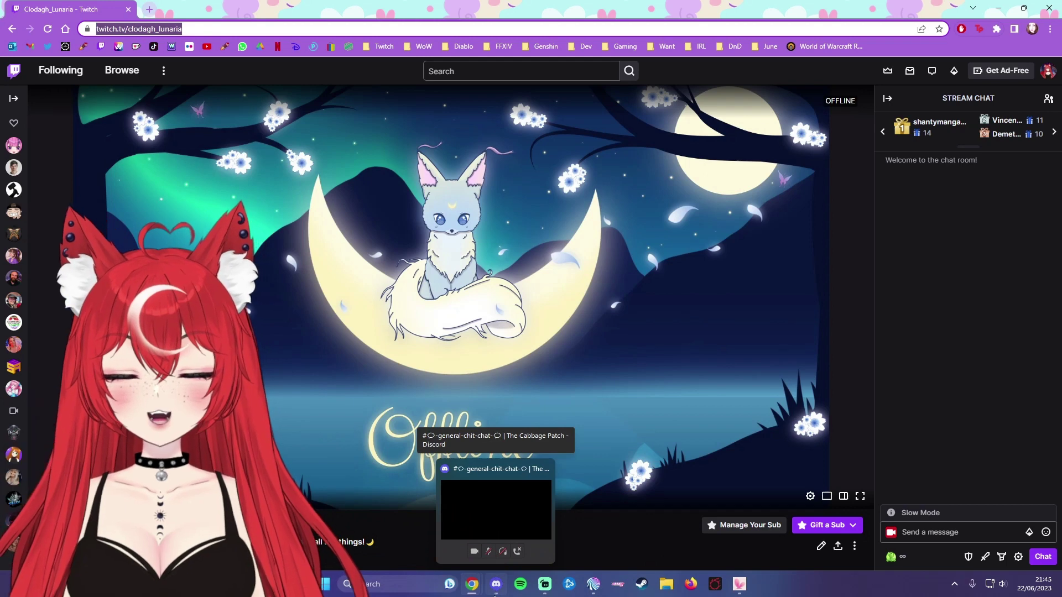
click(599, 593)
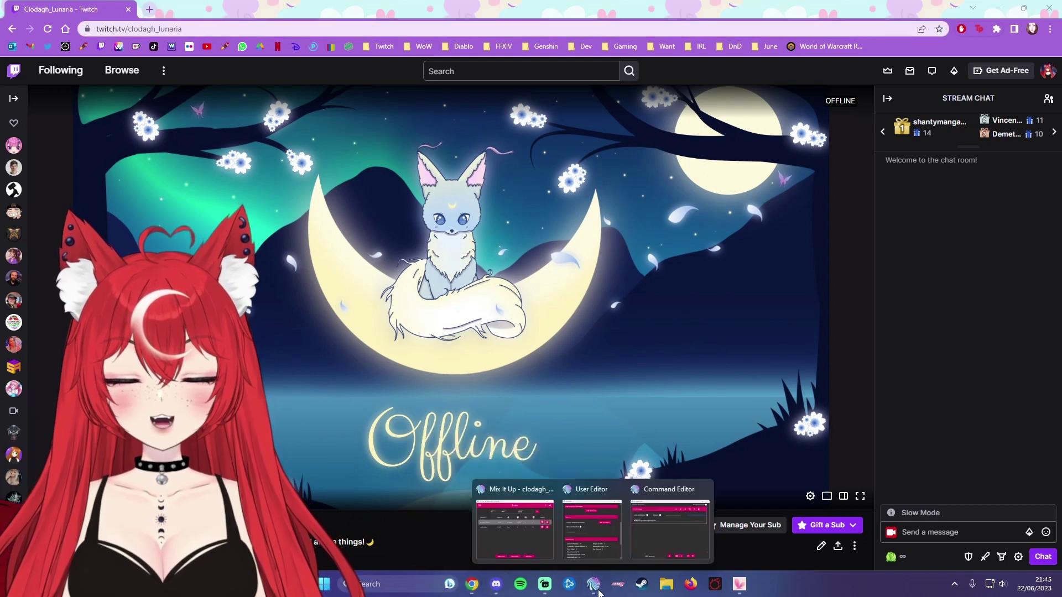
click(670, 529)
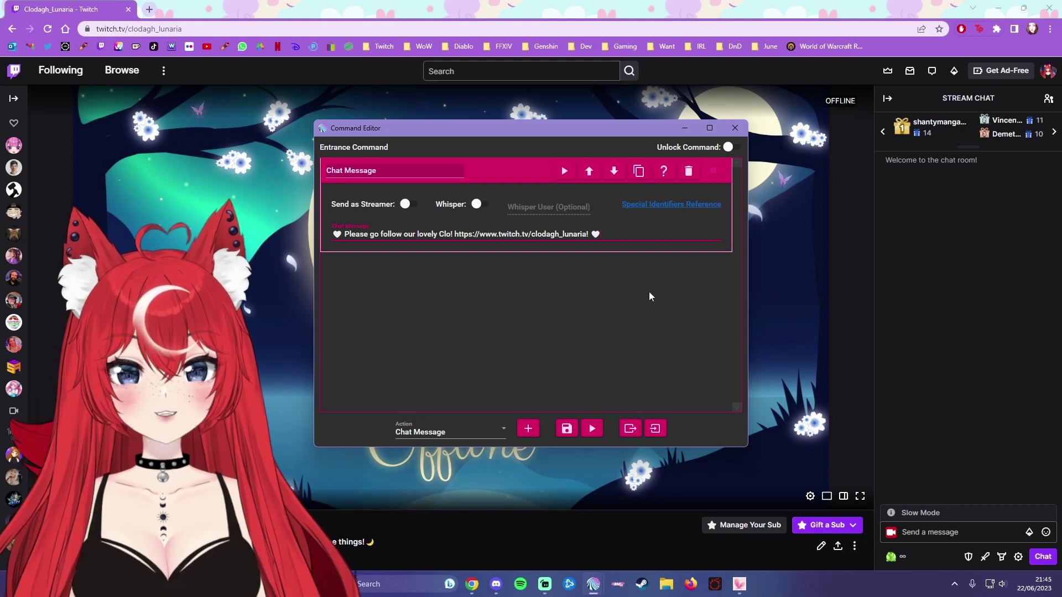
click(565, 429)
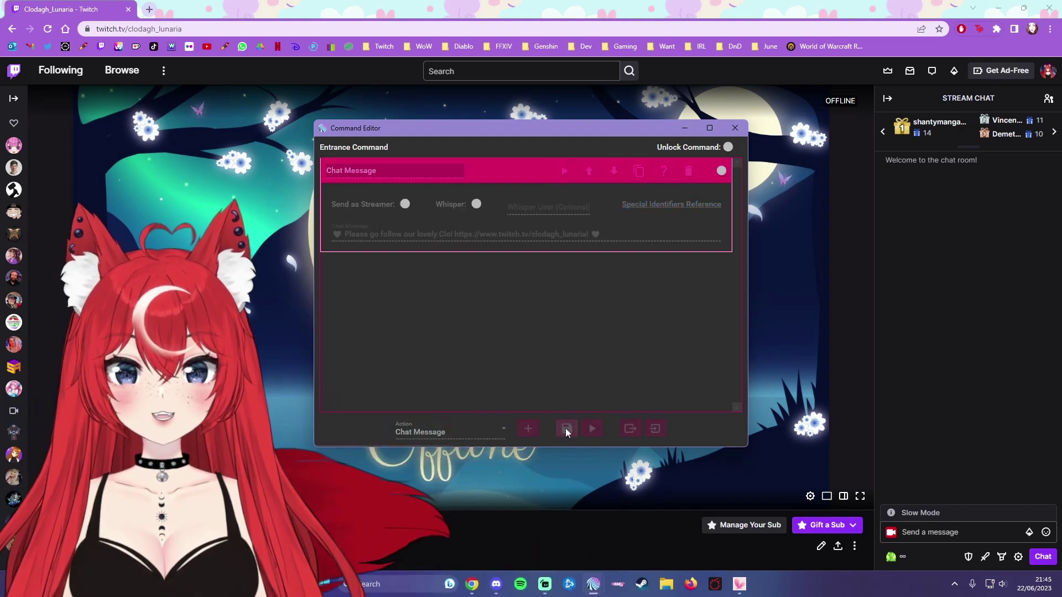
Bring the User Editor back to the front to test the entrance command.
mouse_move(592, 591)
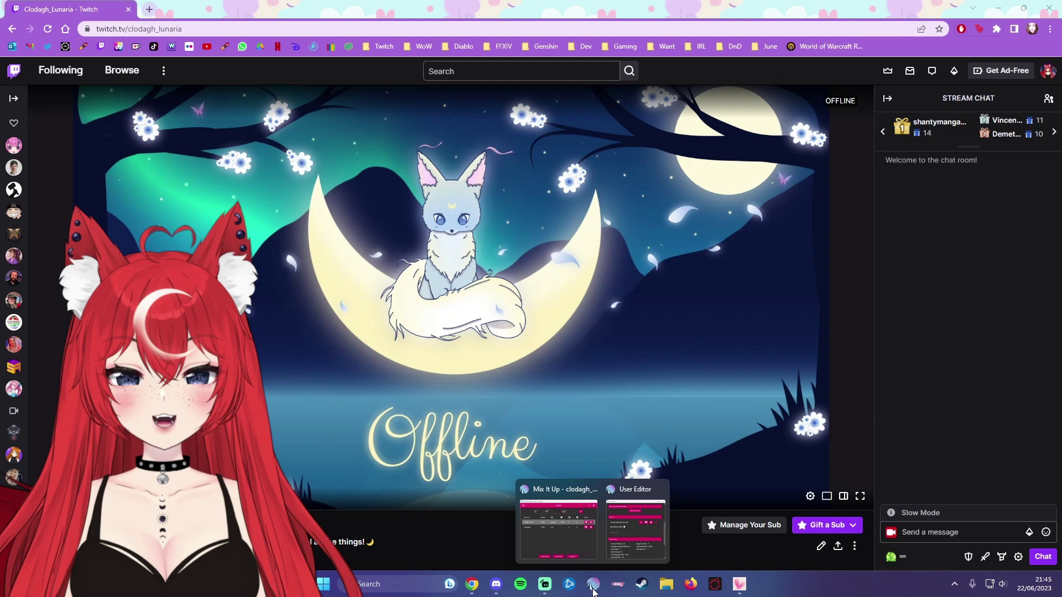
click(625, 547)
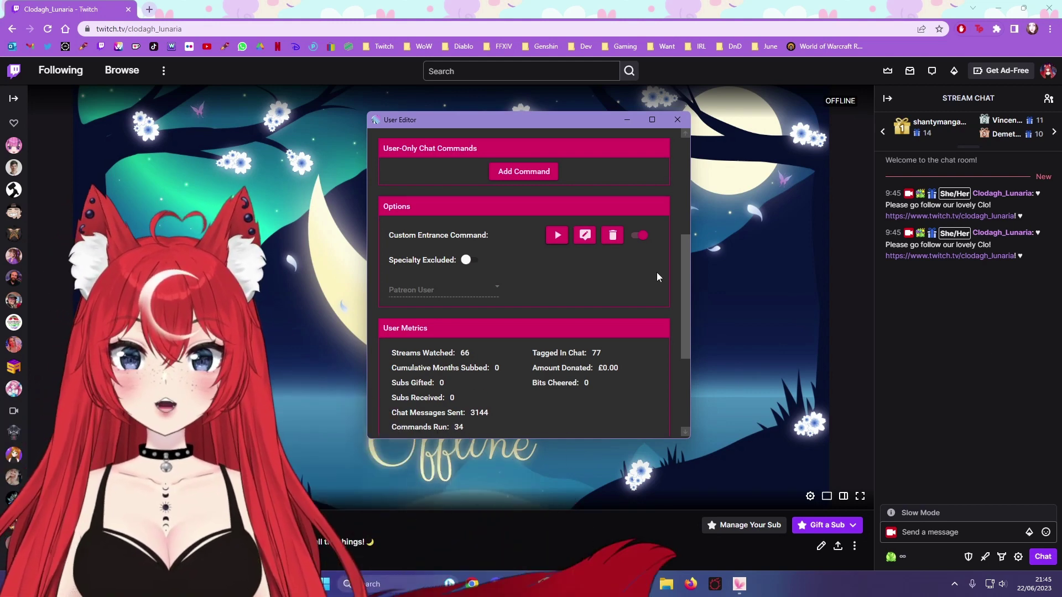
Reopen the entrance command, collapse the chat message, and add a Sound action.
click(583, 236)
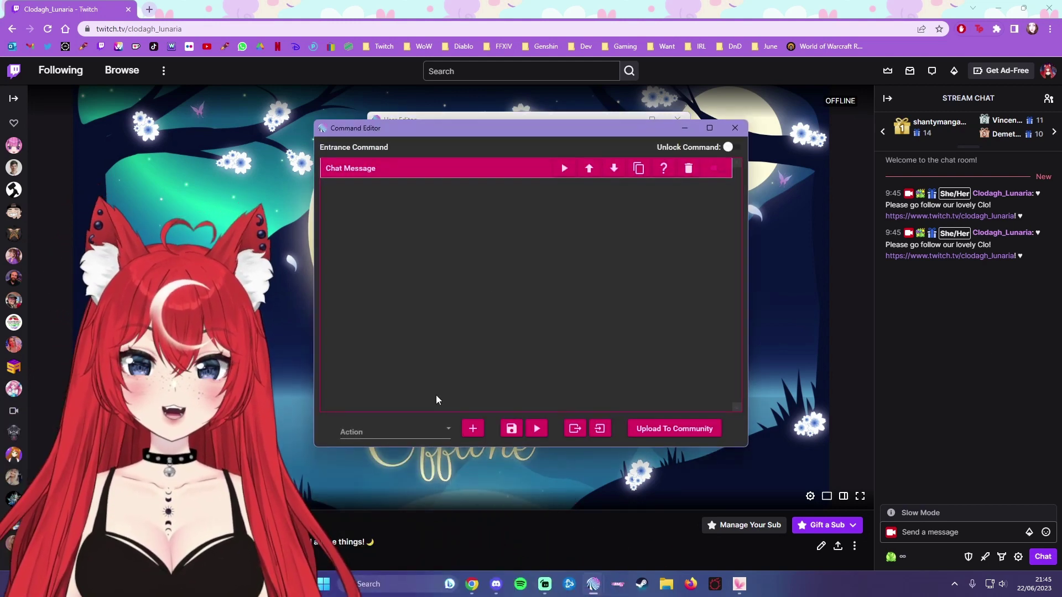
click(501, 165)
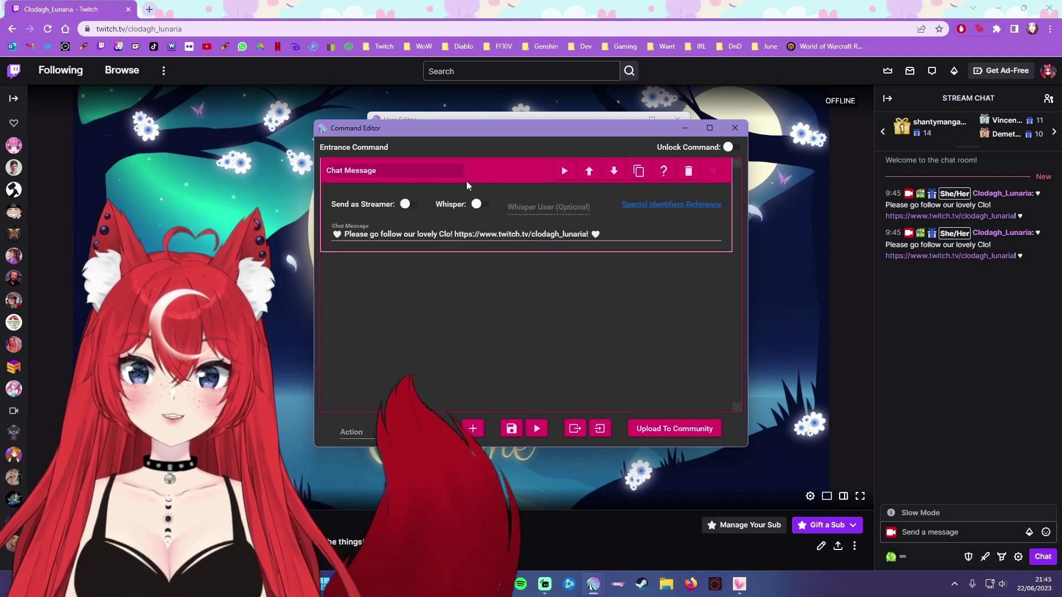
click(467, 171)
click(407, 431)
scroll(425, 321, down, 5)
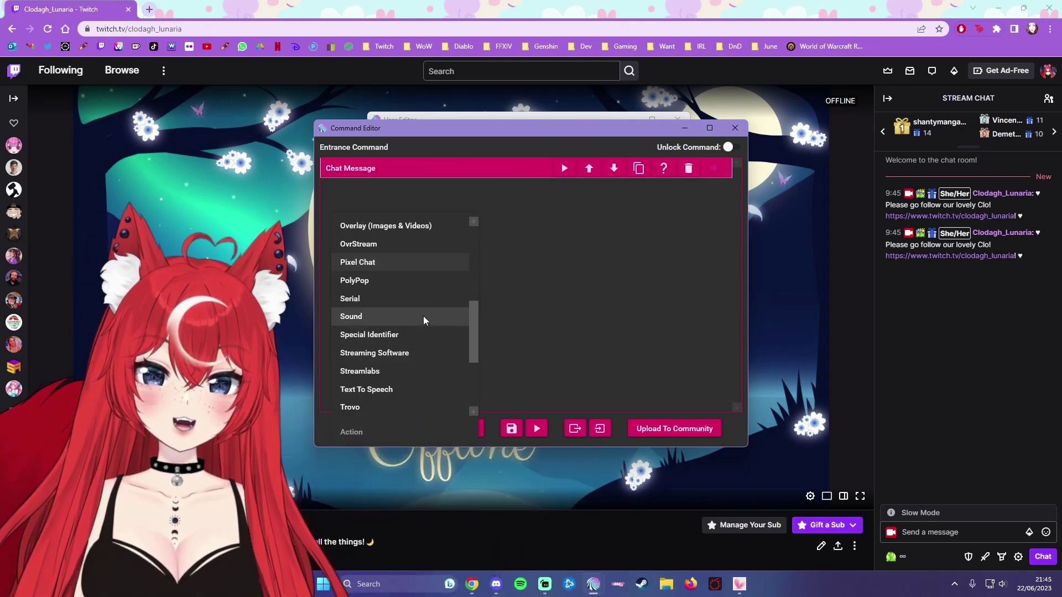
click(411, 317)
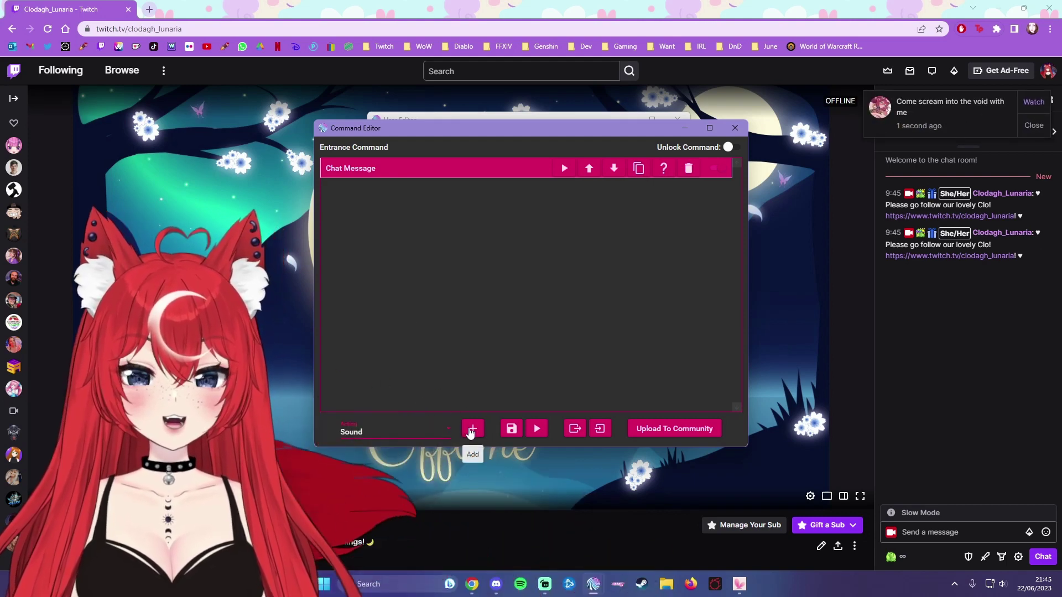
click(470, 432)
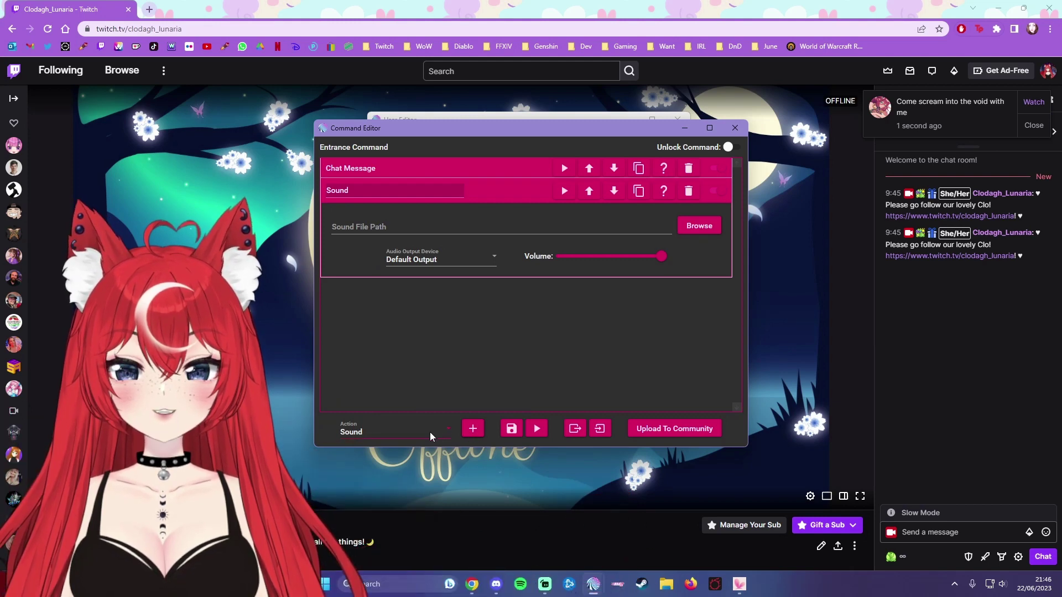
Load omega-good-job_1.mp3, output it to the Logitech G733 speakers, and save the command.
click(705, 228)
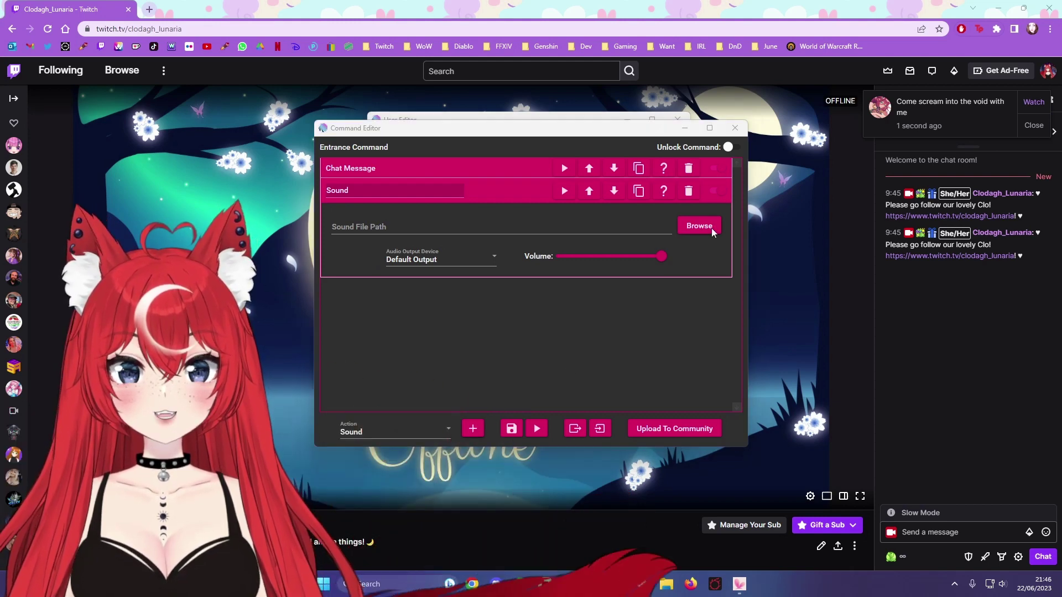
double_click(319, 251)
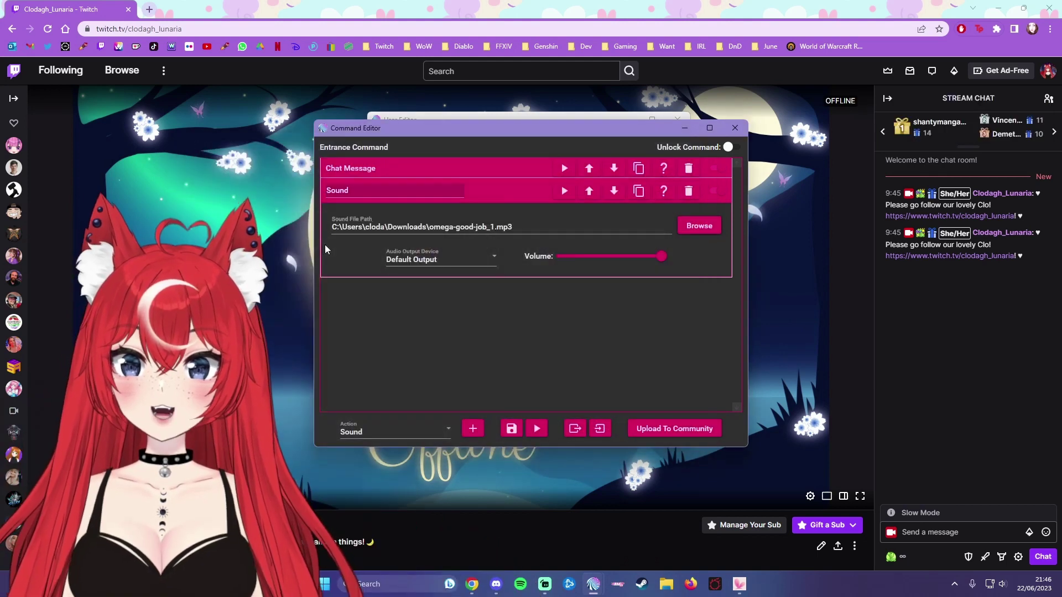
click(471, 259)
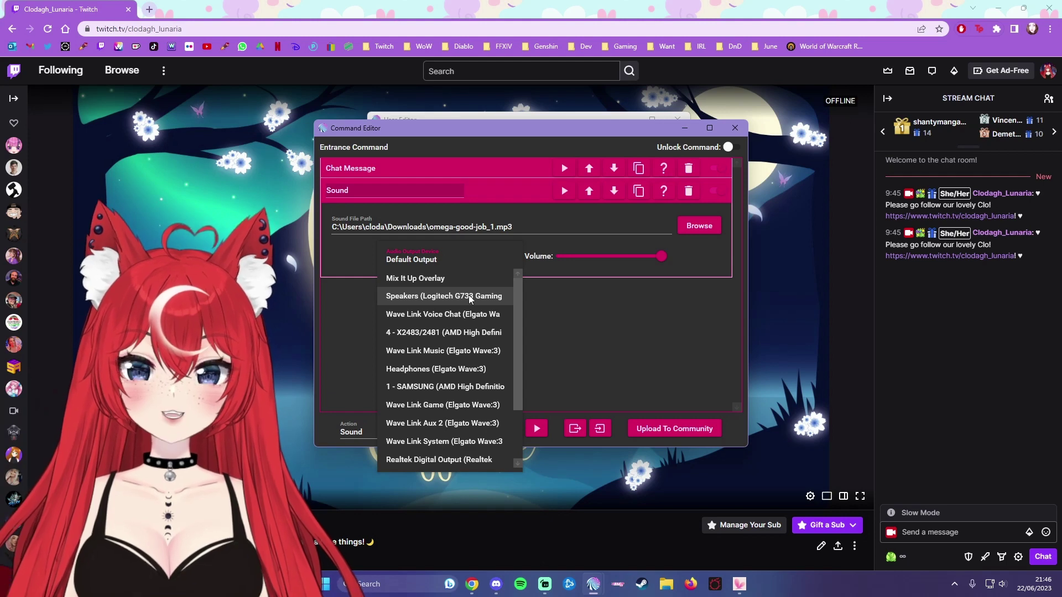
click(469, 296)
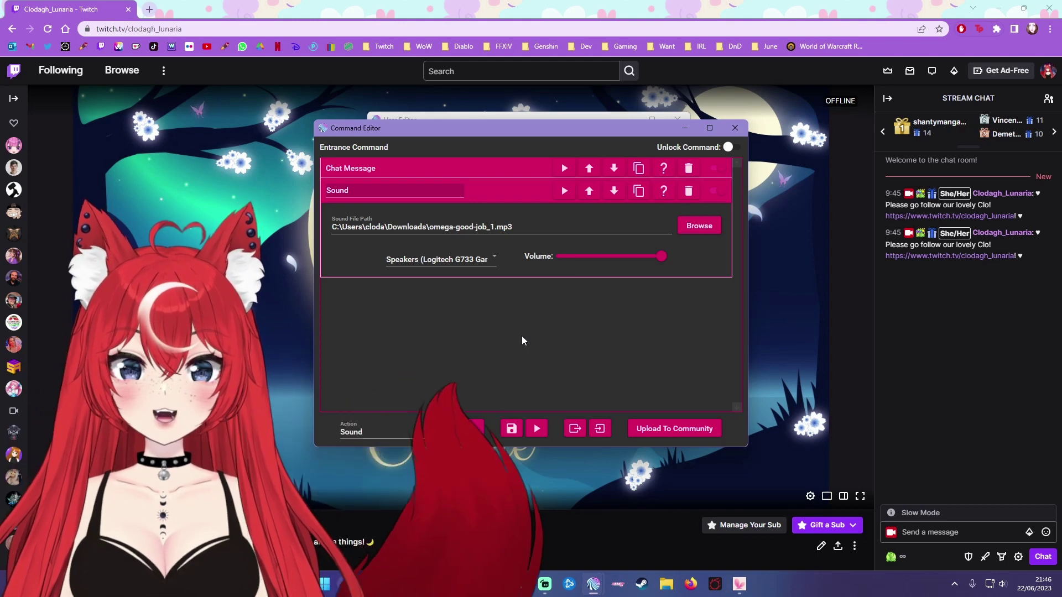
click(511, 427)
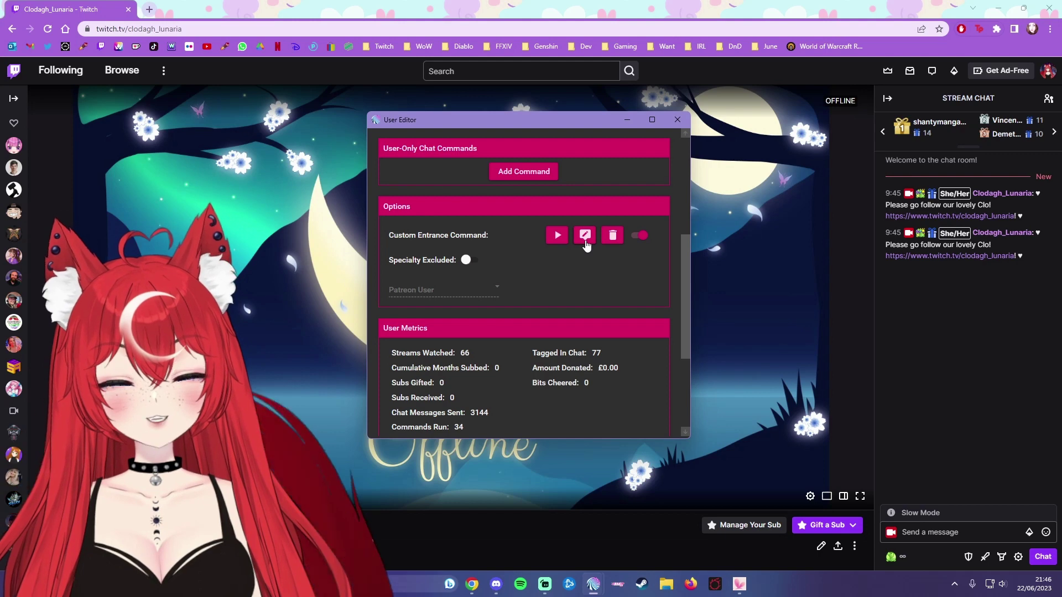
Run the updated Custom Entrance Command from the User Editor's play button.
click(557, 236)
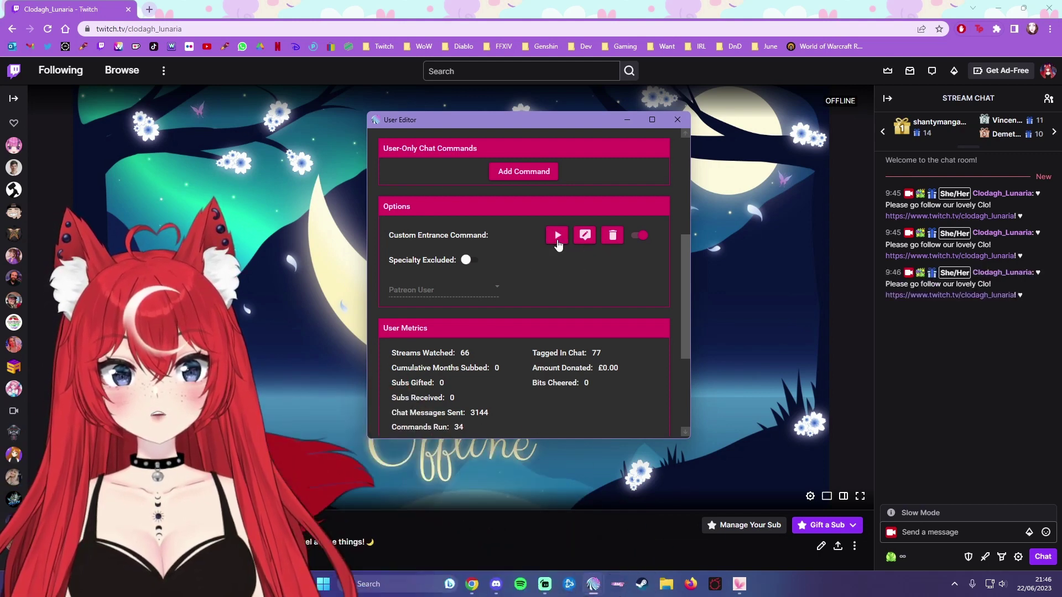